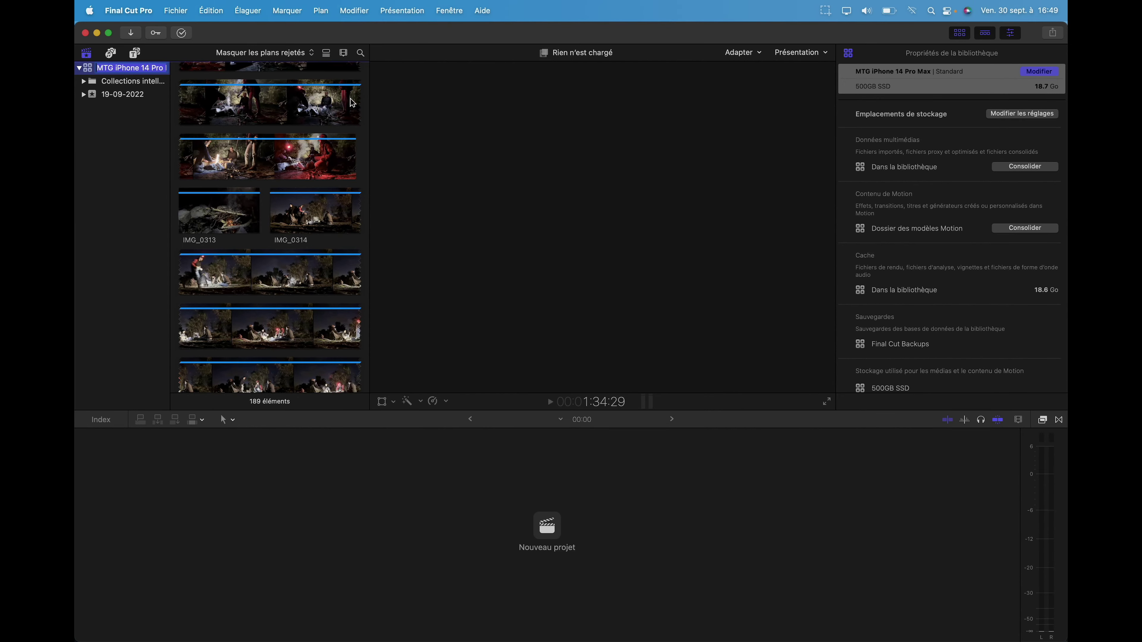
Step: Open the Master project in the timeline and display the background tasks
{"action": "scroll", "coordinate": [277, 143], "scroll_direction": "up", "scroll_amount": 10}
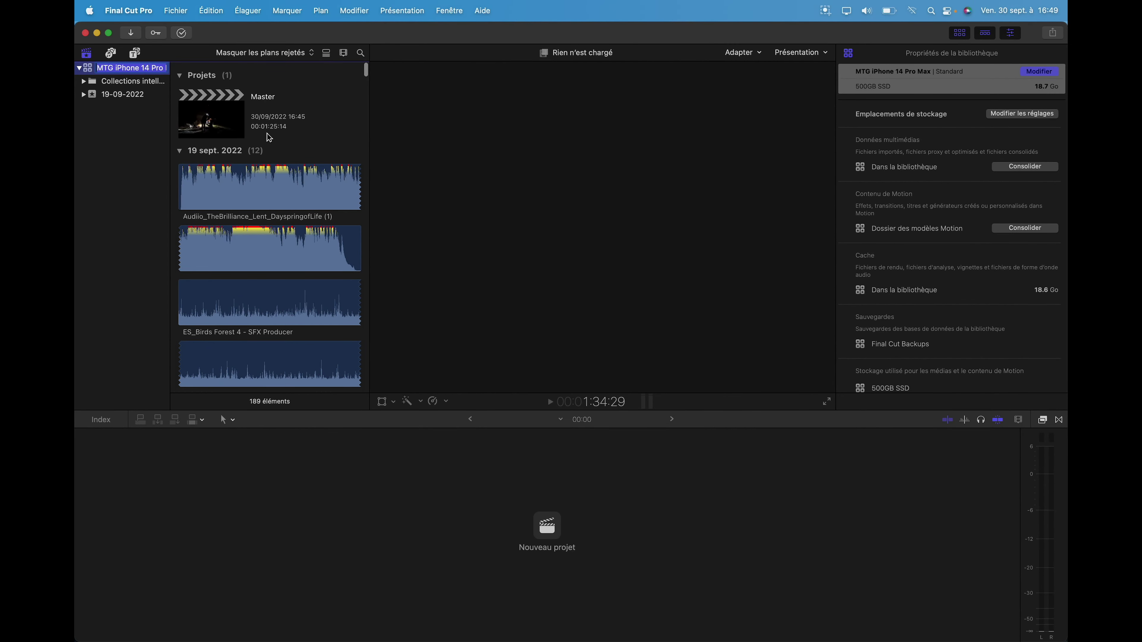
{"action": "double_click", "coordinate": [212, 115]}
{"action": "left_click", "coordinate": [182, 32]}
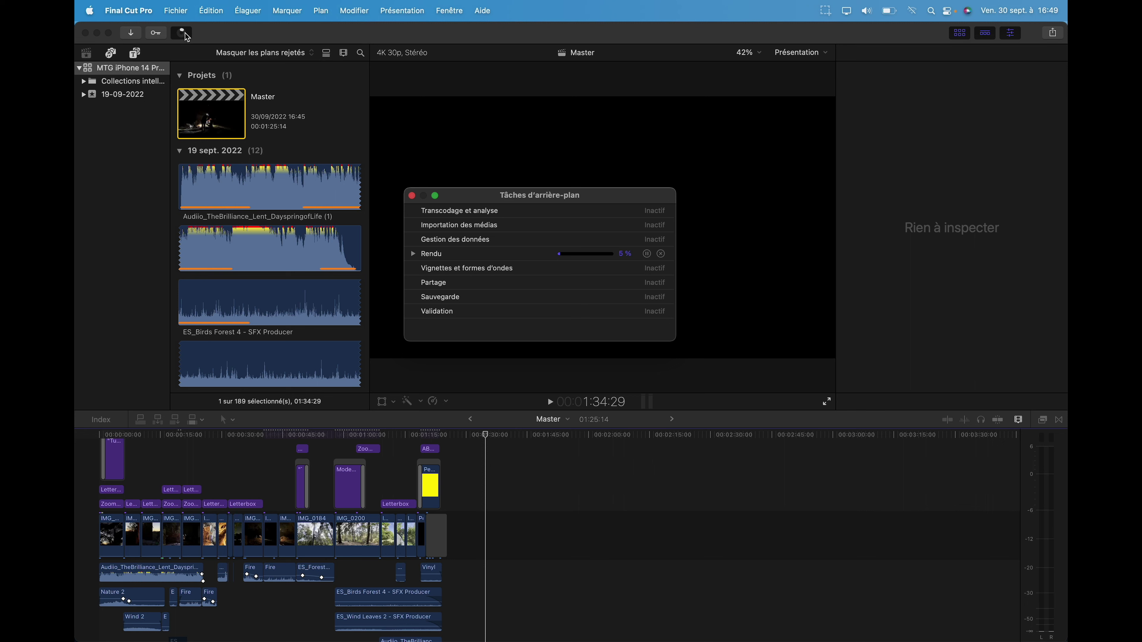
Step: Check the background rendering options in the playback preferences, close them and bring the background tasks into view
{"action": "left_click", "coordinate": [153, 9]}
{"action": "left_click", "coordinate": [137, 52]}
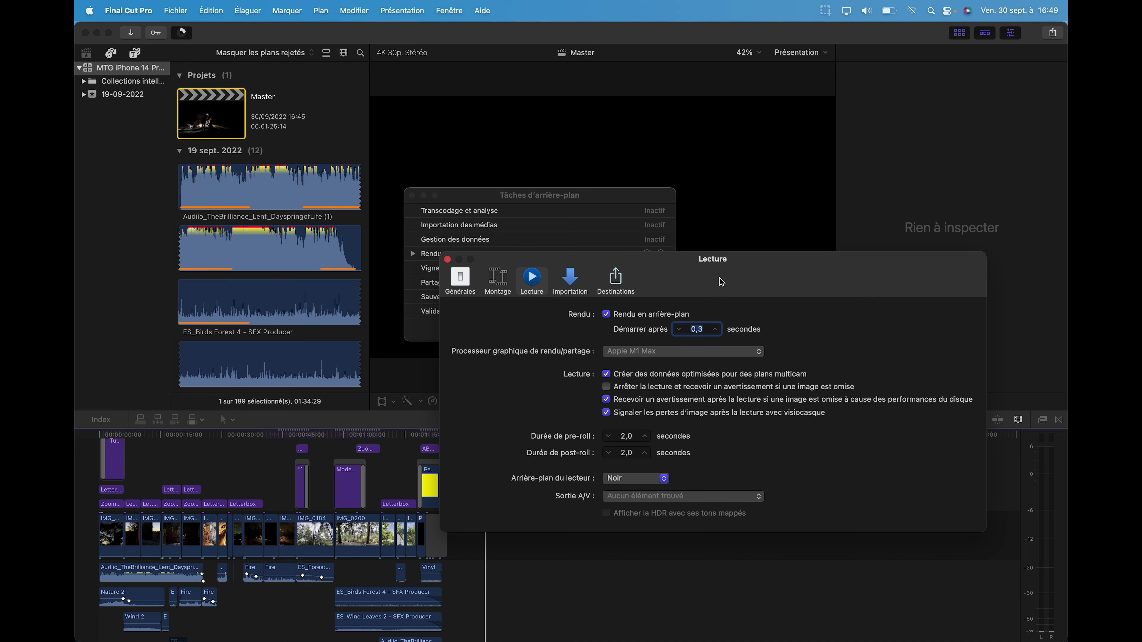
{"action": "left_click_drag", "start_coordinate": [771, 261], "coordinate": [689, 208]}
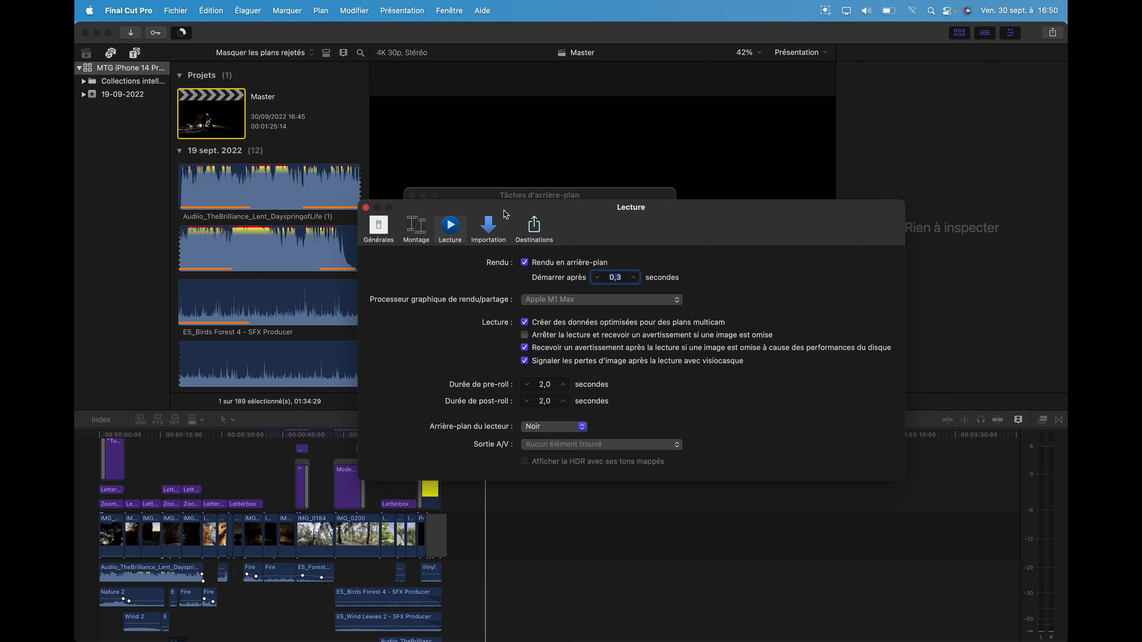
{"action": "left_click", "coordinate": [367, 208]}
{"action": "left_click_drag", "start_coordinate": [474, 199], "coordinate": [512, 199]}
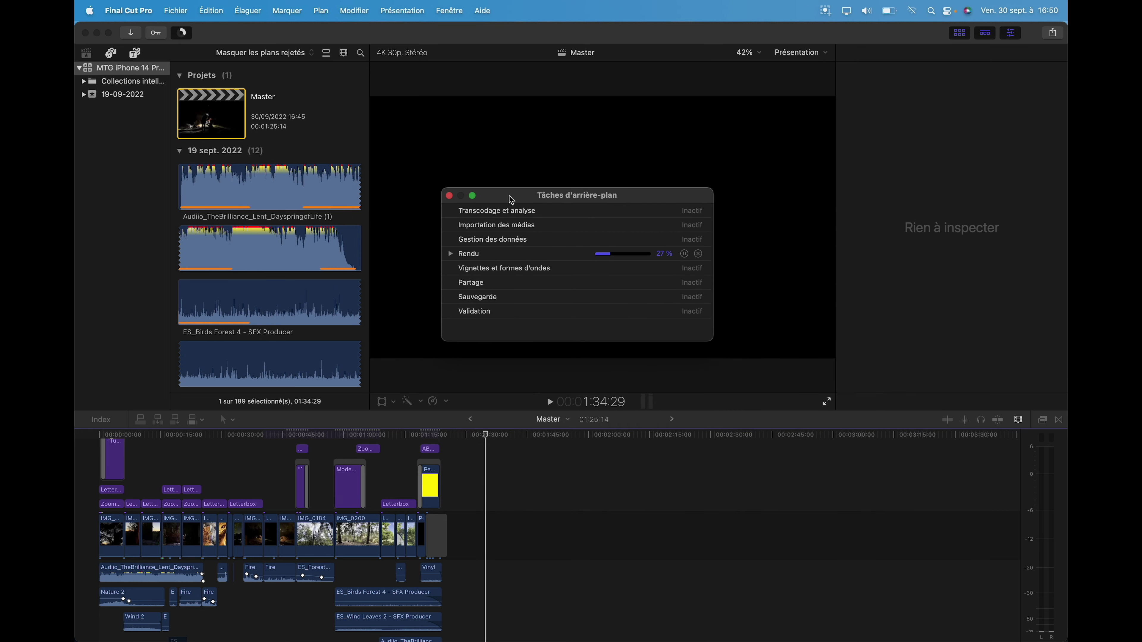
Step: Examine the storage size in the MTG iPhone 14 Pro Max library's properties while background rendering runs
{"action": "left_click", "coordinate": [149, 67]}
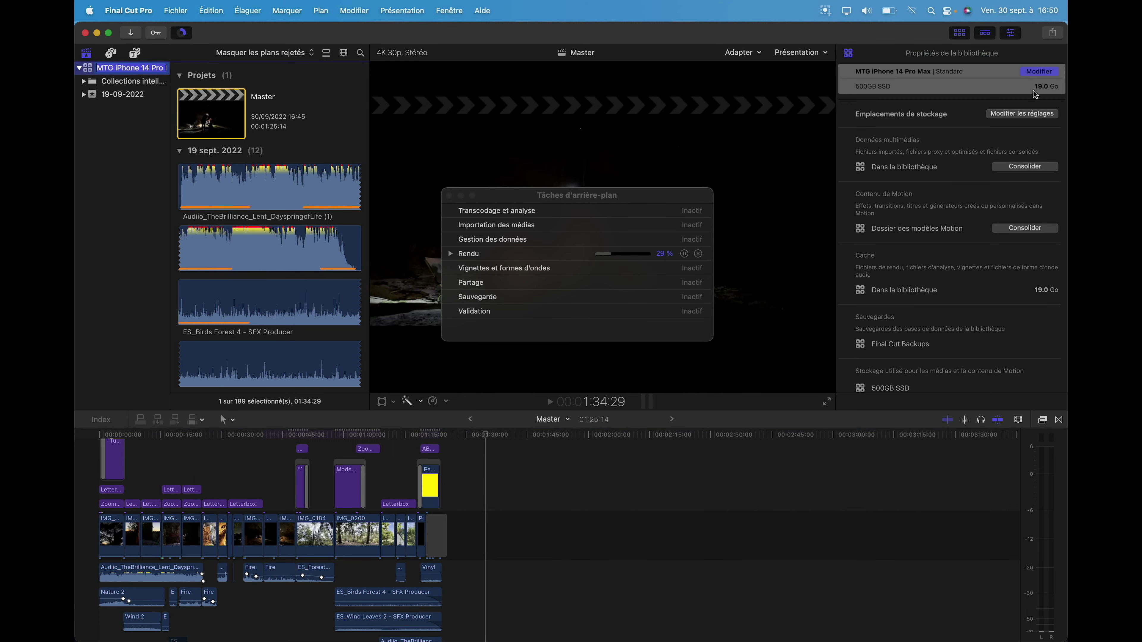
{"action": "left_click", "coordinate": [641, 199]}
{"action": "left_click", "coordinate": [175, 11]}
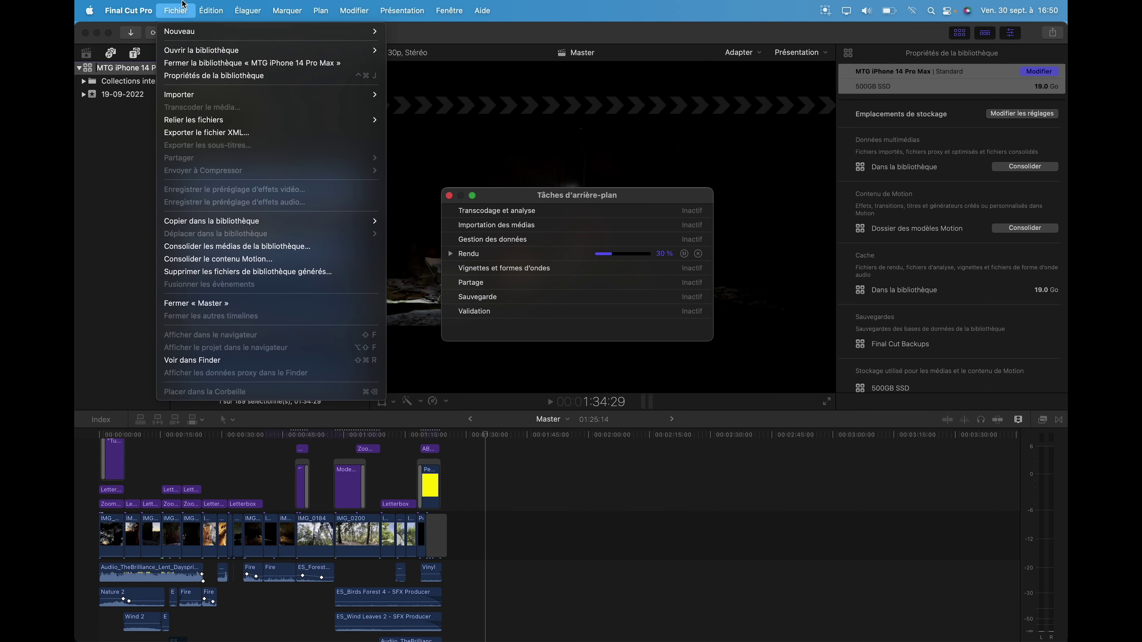
{"action": "left_click", "coordinate": [112, 151]}
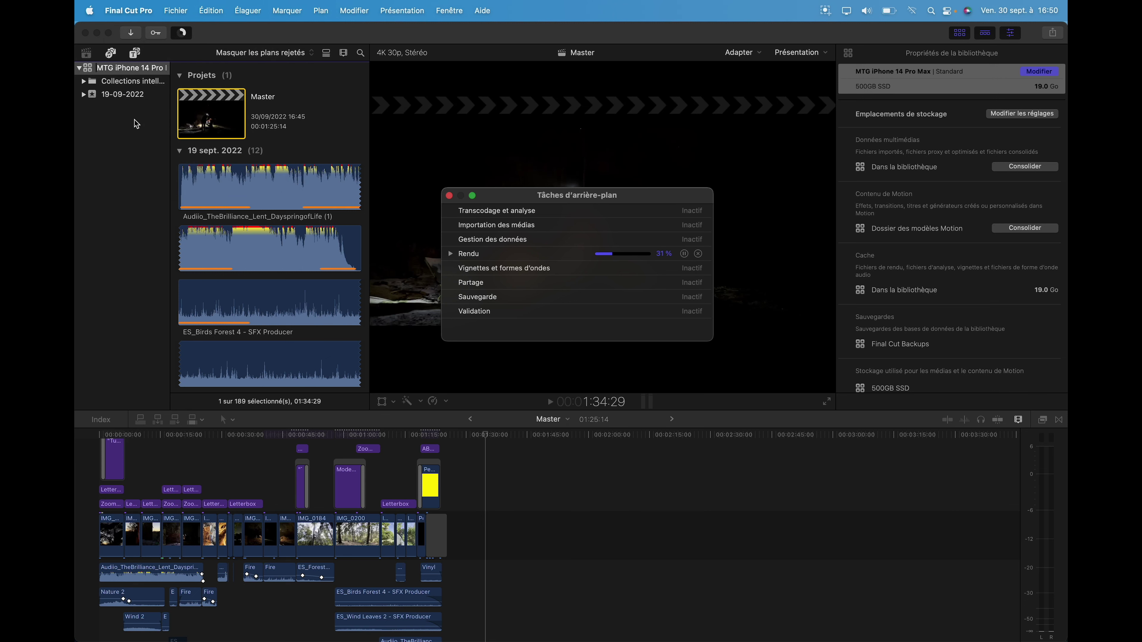
{"action": "left_click", "coordinate": [137, 128]}
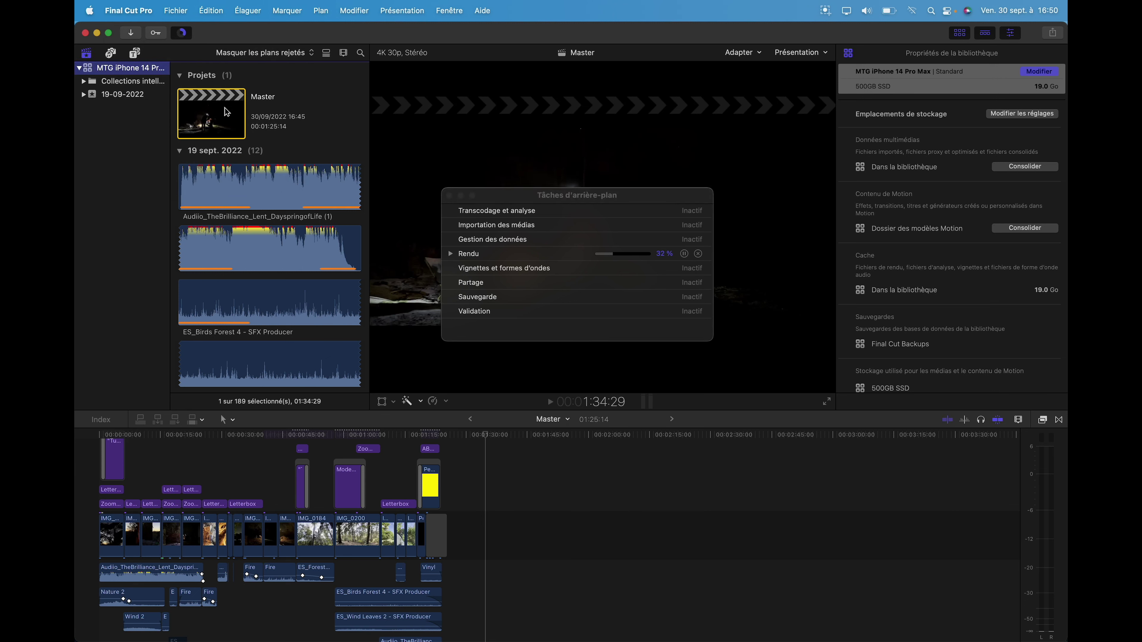
{"action": "left_click", "coordinate": [684, 253]}
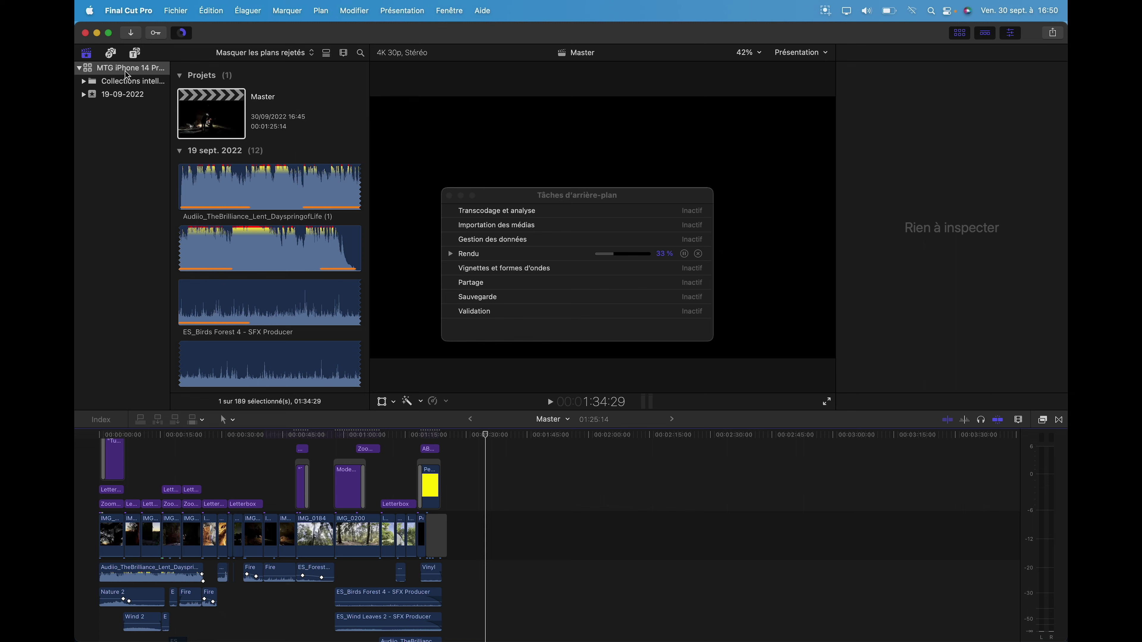
{"action": "left_click", "coordinate": [139, 67]}
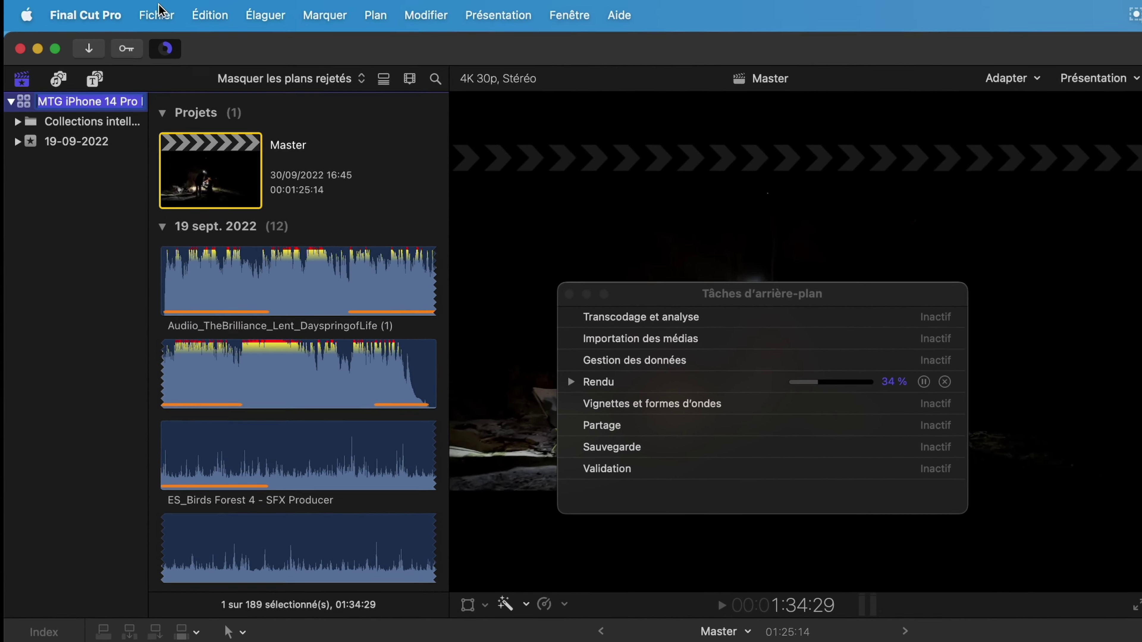
{"action": "left_click", "coordinate": [177, 9]}
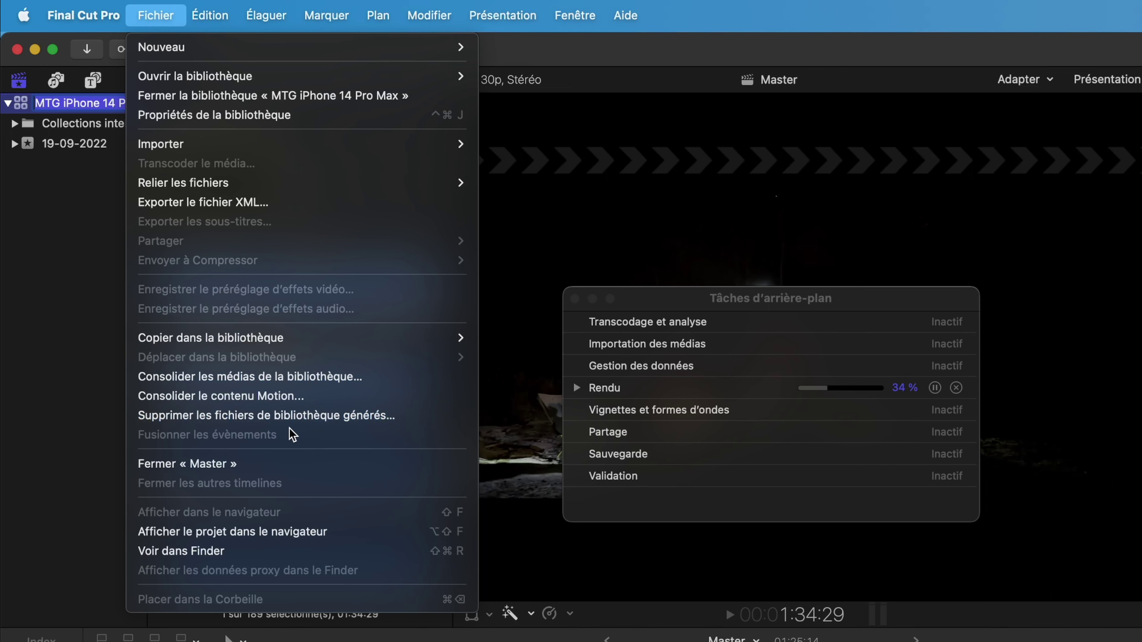
{"action": "left_click", "coordinate": [422, 421]}
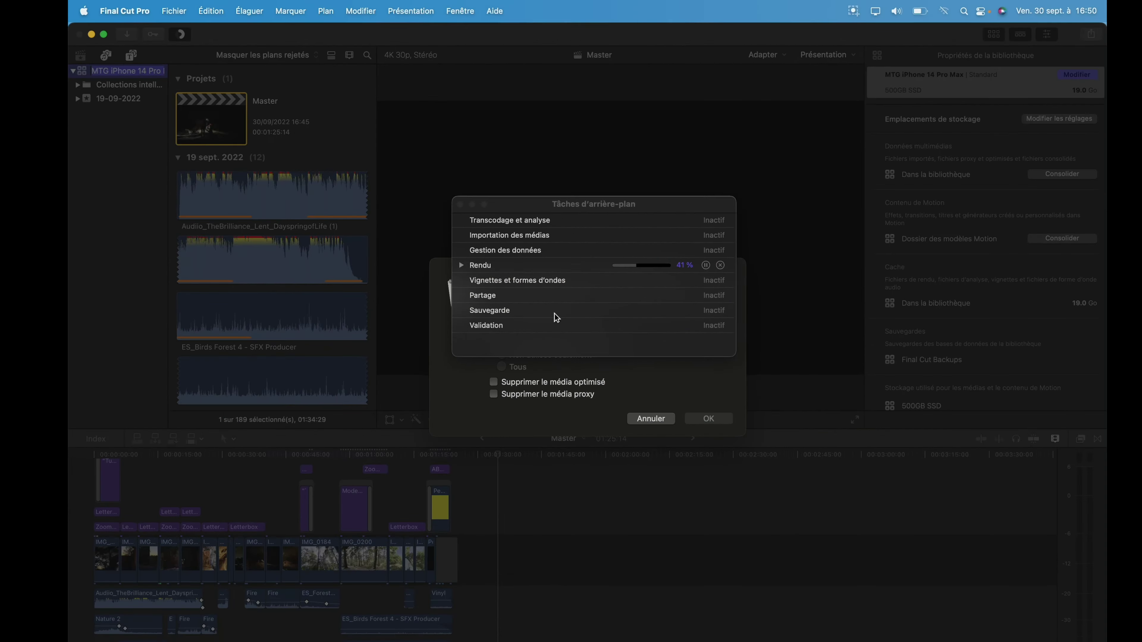
{"action": "left_click", "coordinate": [449, 196]}
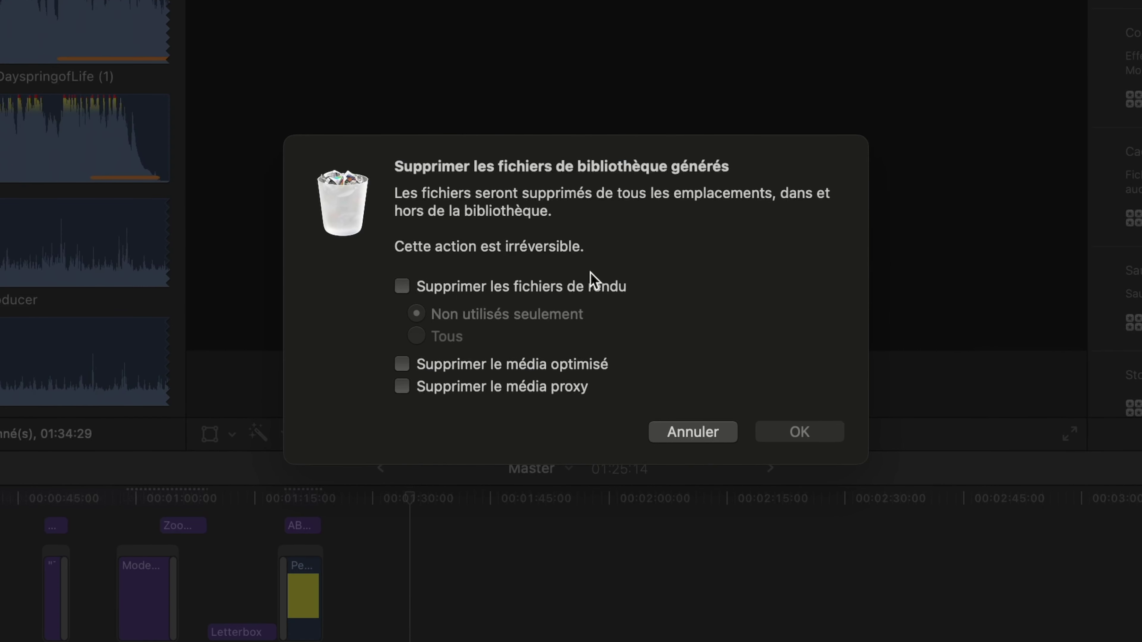
{"action": "left_click", "coordinate": [538, 290]}
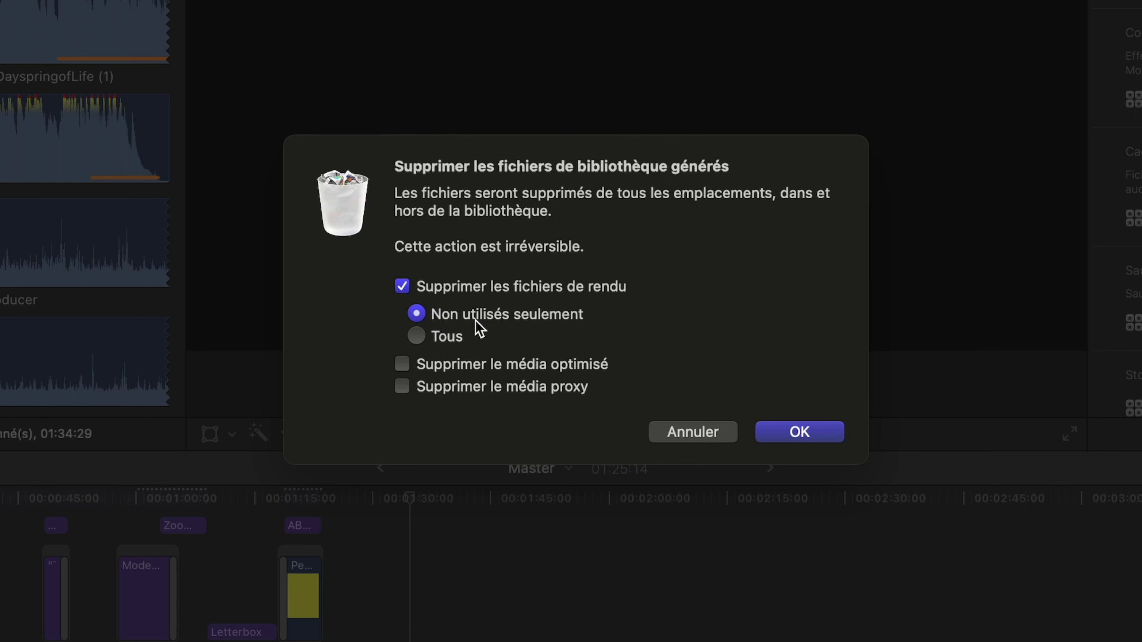
{"action": "left_click", "coordinate": [452, 338]}
{"action": "left_click", "coordinate": [477, 321]}
{"action": "left_click", "coordinate": [703, 435]}
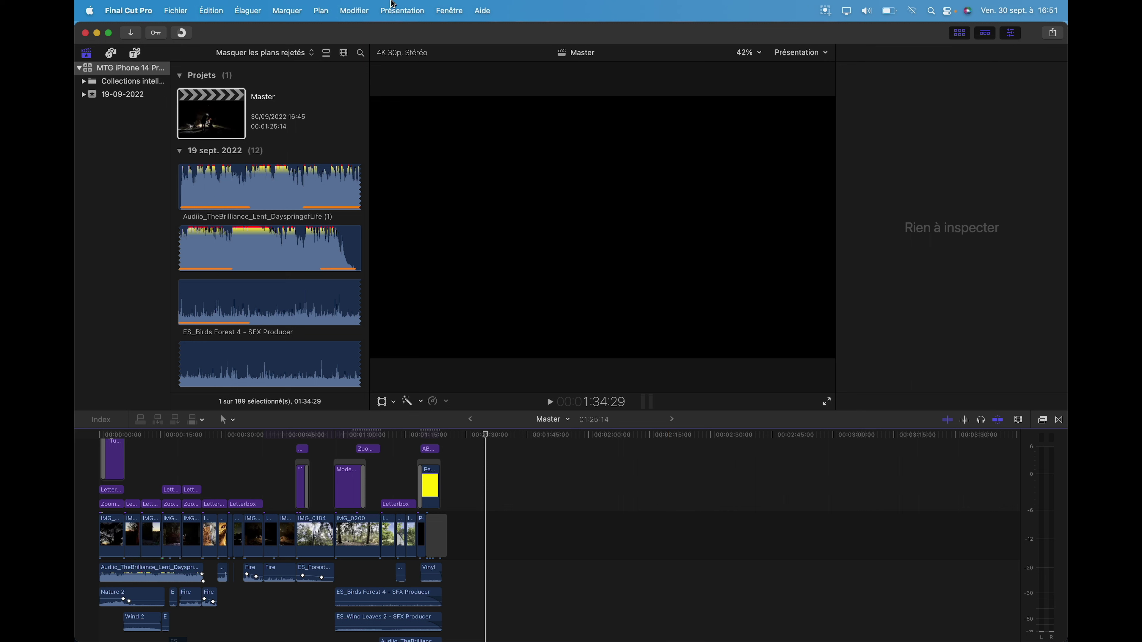
Step: Review the background rendering settings in the playback preferences again and close them
{"action": "left_click", "coordinate": [130, 7]}
{"action": "left_click", "coordinate": [166, 50]}
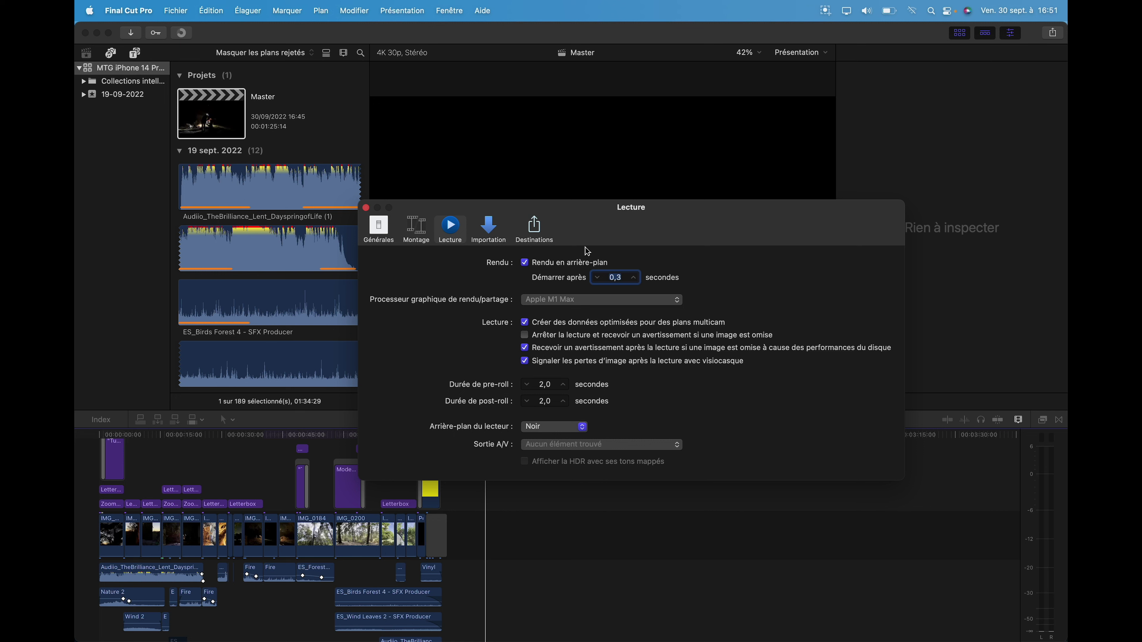
{"action": "left_click", "coordinate": [365, 208]}
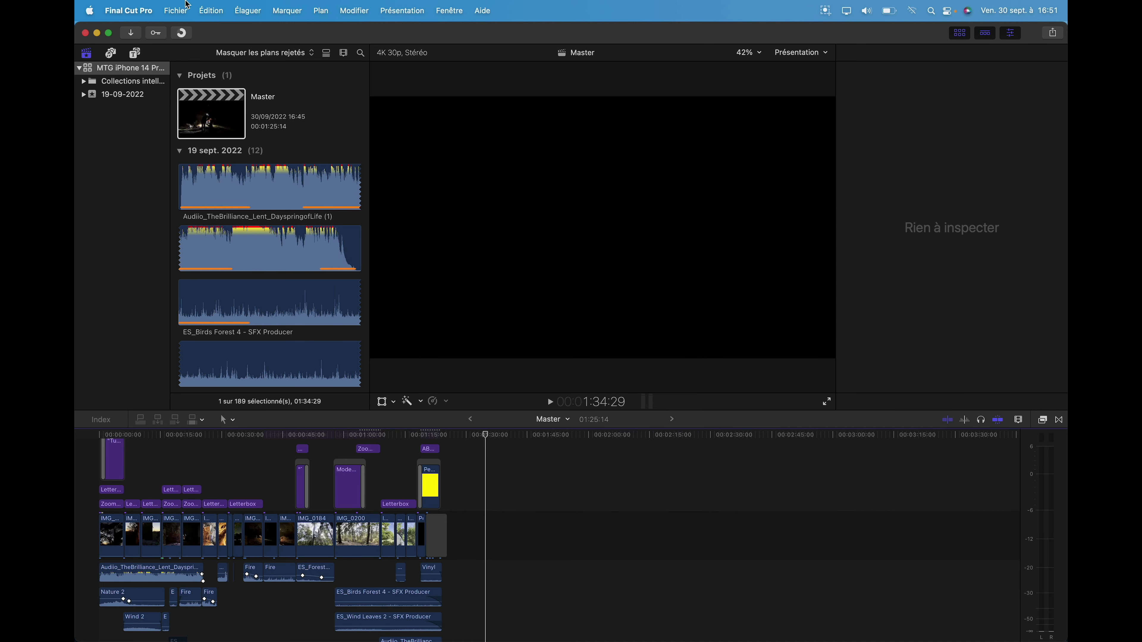
Step: Delete all render files and the optimized media generated in the MTG iPhone 14 Pro Max library, leaving proxy media out
{"action": "left_click", "coordinate": [186, 6]}
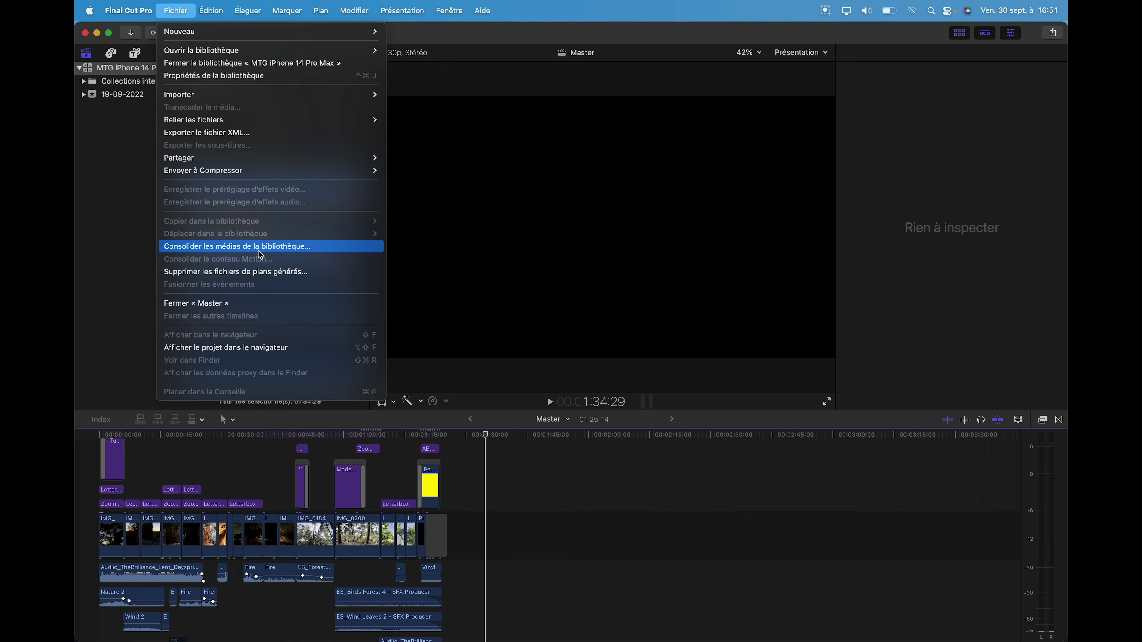
{"action": "left_click", "coordinate": [137, 77]}
{"action": "left_click", "coordinate": [149, 69]}
{"action": "left_click", "coordinate": [175, 10]}
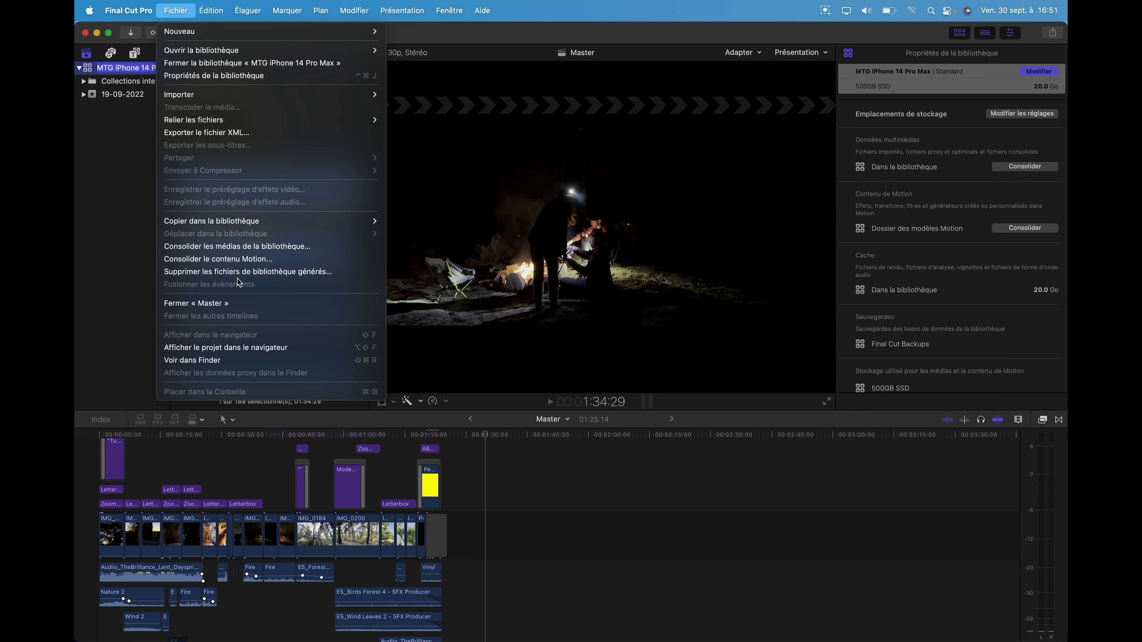
{"action": "left_click", "coordinate": [243, 272]}
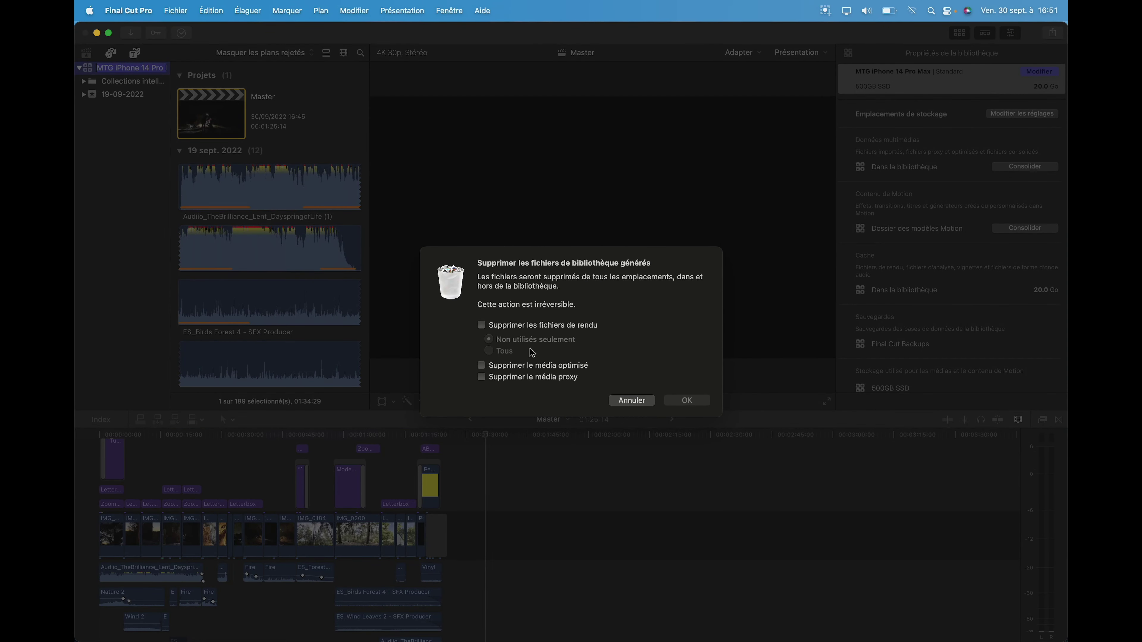
{"action": "left_click", "coordinate": [574, 324]}
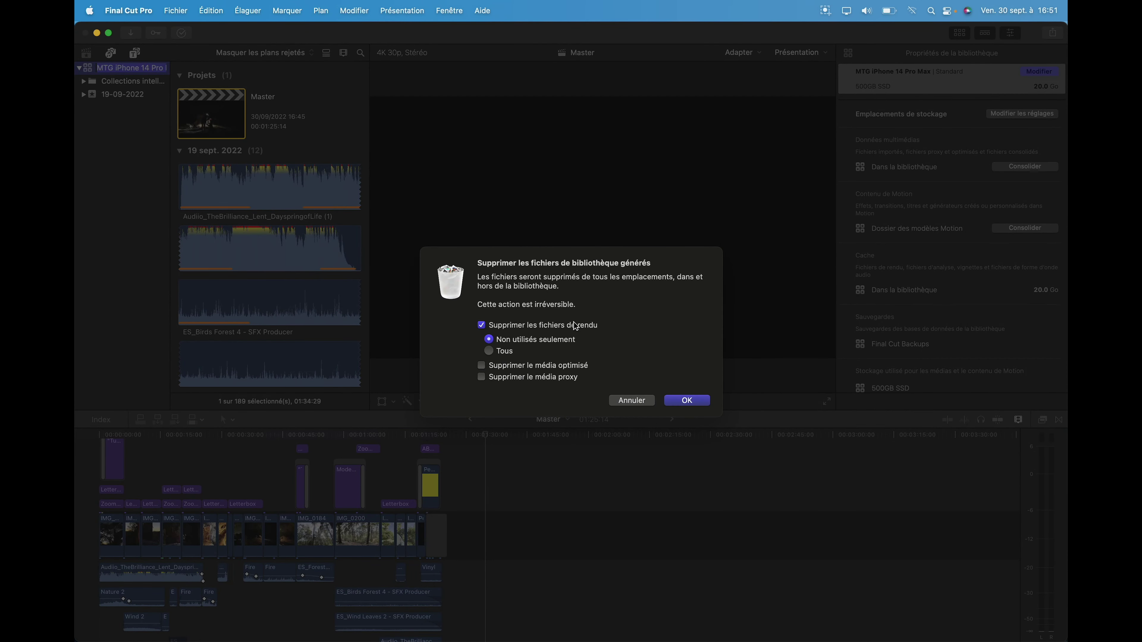
{"action": "left_click", "coordinate": [511, 349]}
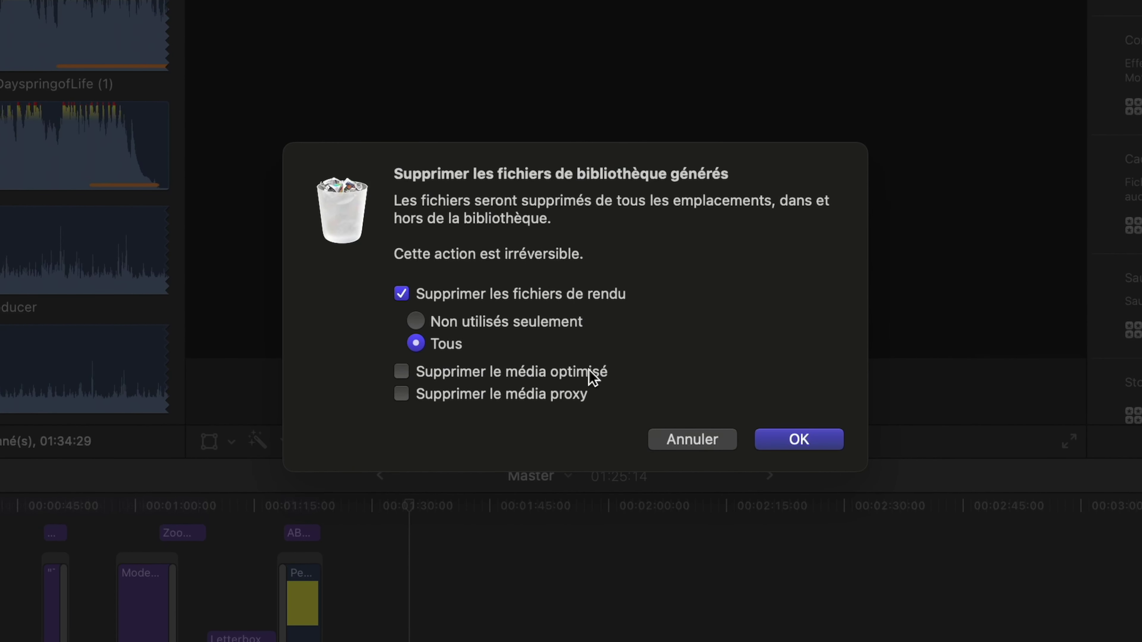
{"action": "left_click", "coordinate": [579, 369]}
{"action": "left_click", "coordinate": [560, 398]}
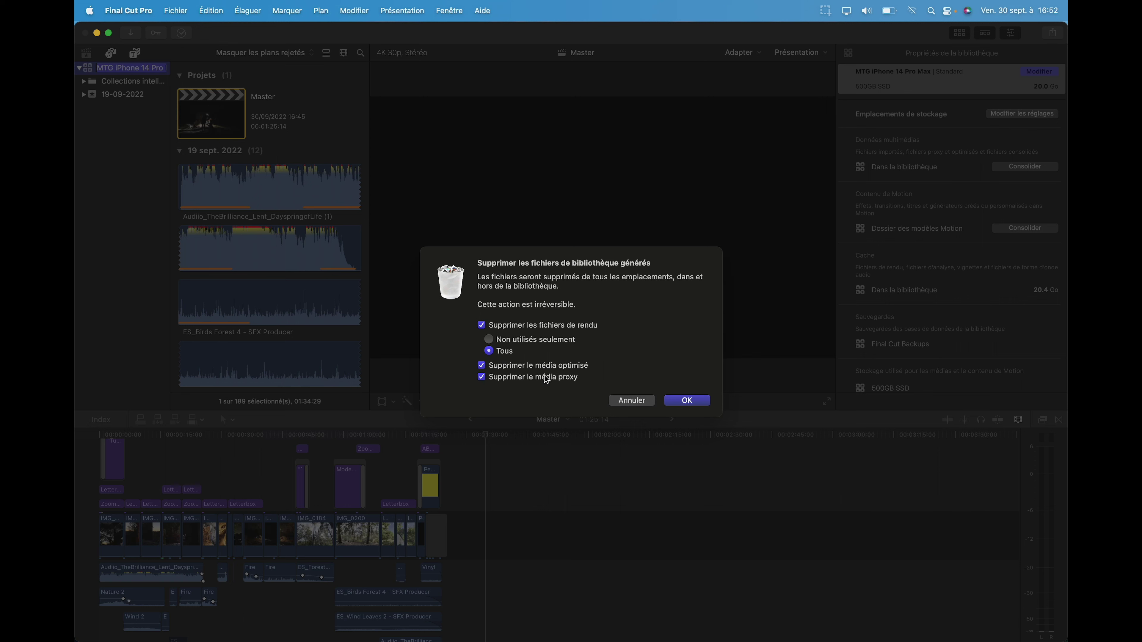
{"action": "left_click", "coordinate": [532, 381]}
{"action": "left_click", "coordinate": [687, 400]}
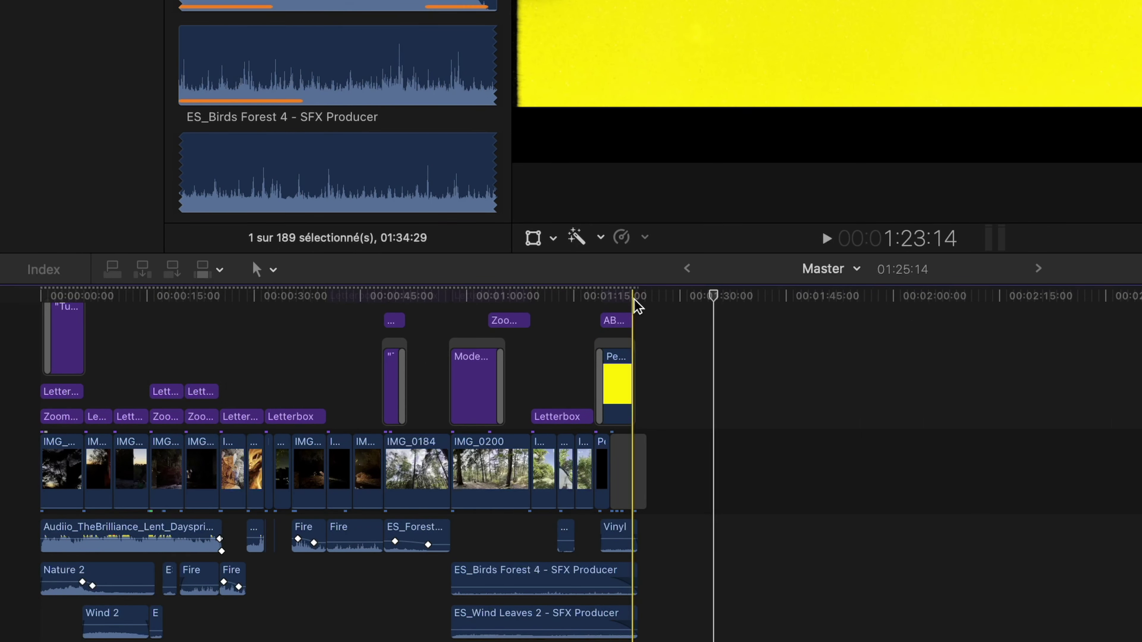
Step: Close the Master project in the timeline and display the library's storage properties
{"action": "left_click", "coordinate": [857, 269]}
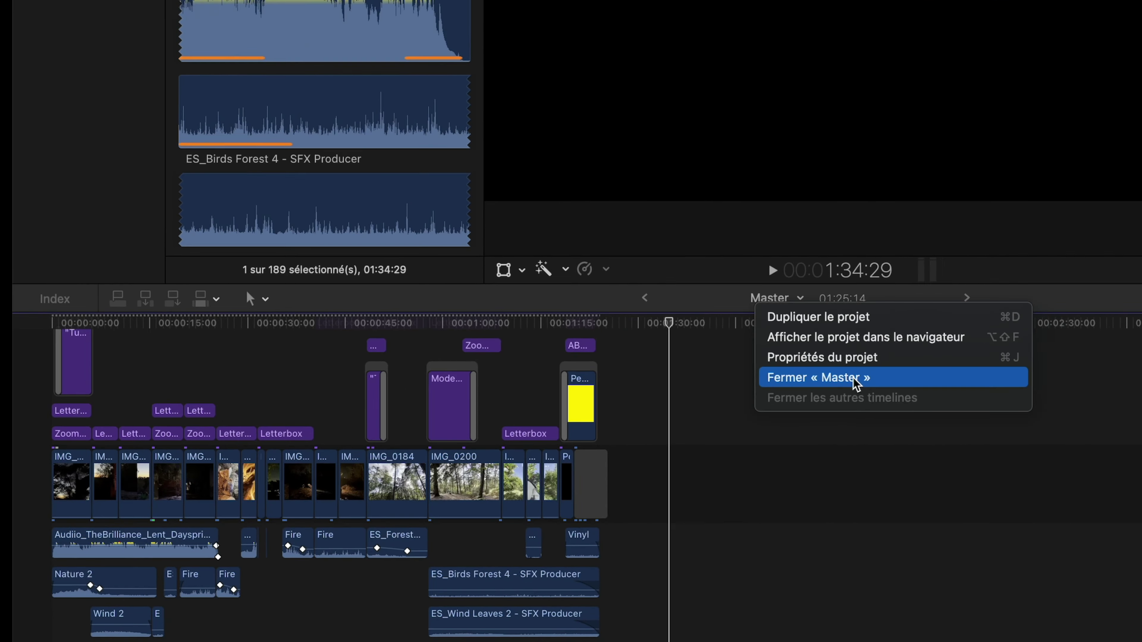
{"action": "left_click", "coordinate": [877, 355]}
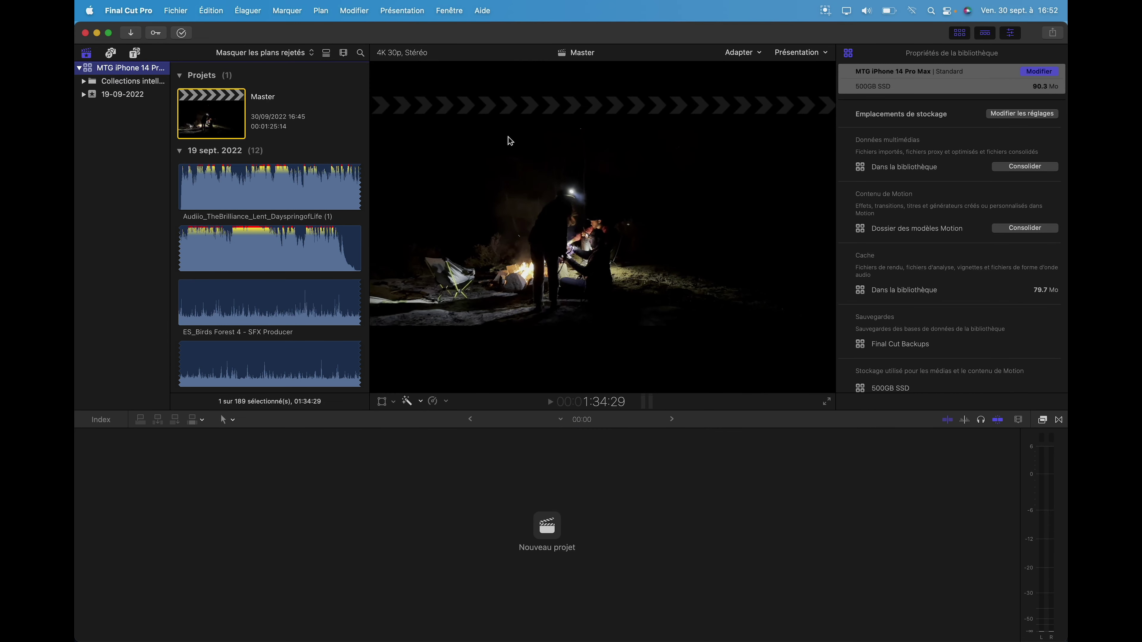
{"action": "left_click", "coordinate": [137, 94]}
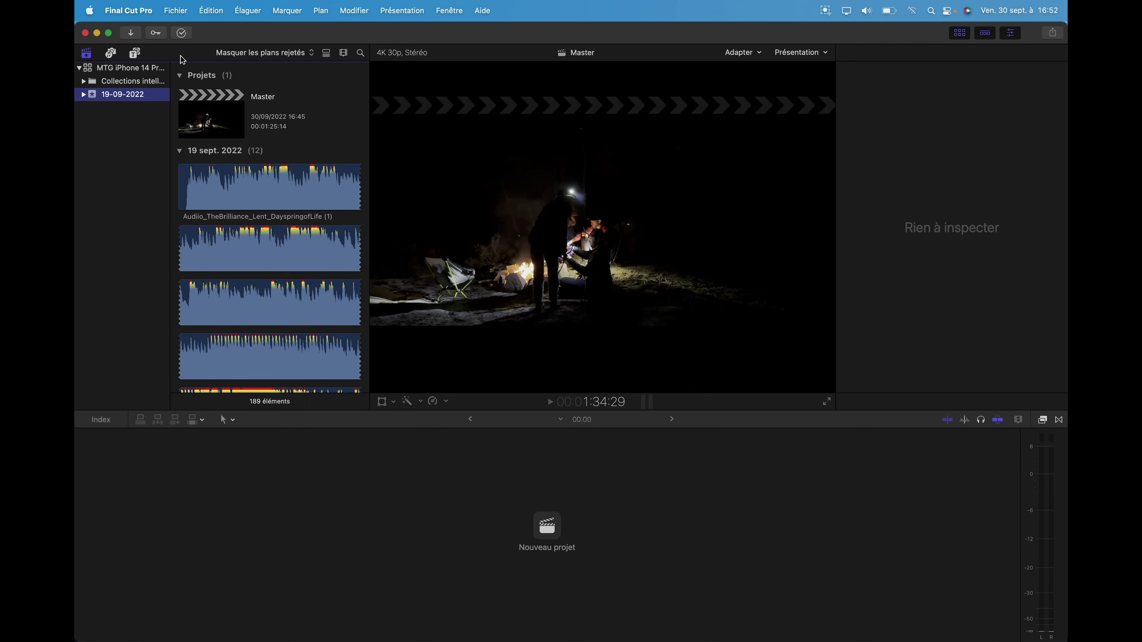
{"action": "left_click", "coordinate": [139, 71]}
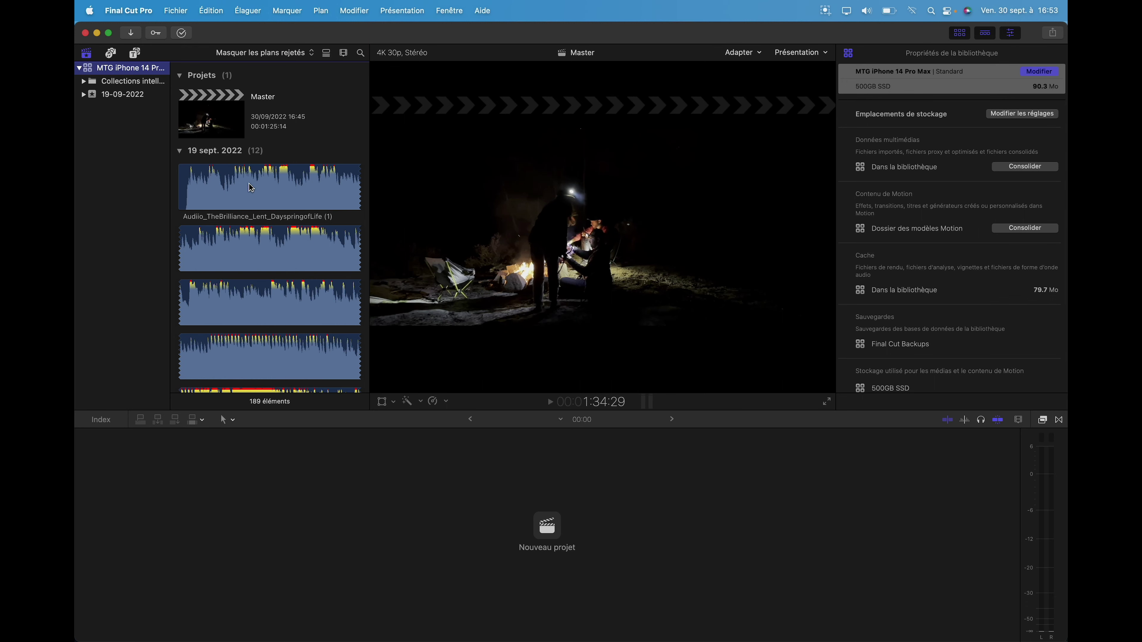
Step: Reopen the Master project and check the library's size in its properties
{"action": "left_click", "coordinate": [243, 115]}
{"action": "double_click", "coordinate": [243, 115]}
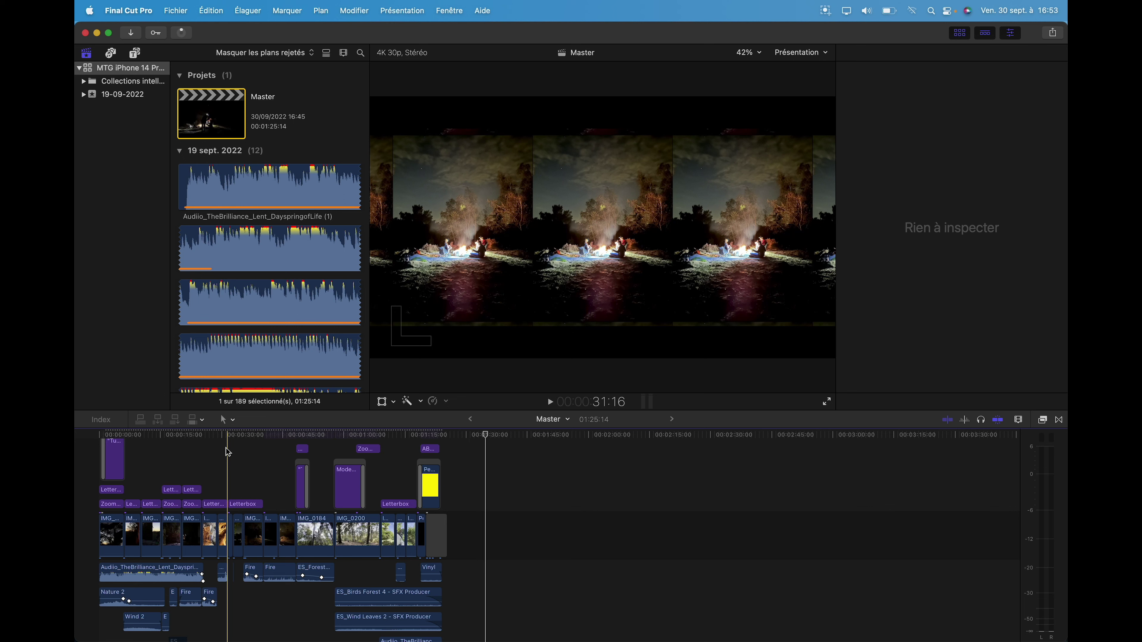
{"action": "left_click", "coordinate": [130, 68]}
{"action": "left_click", "coordinate": [154, 70]}
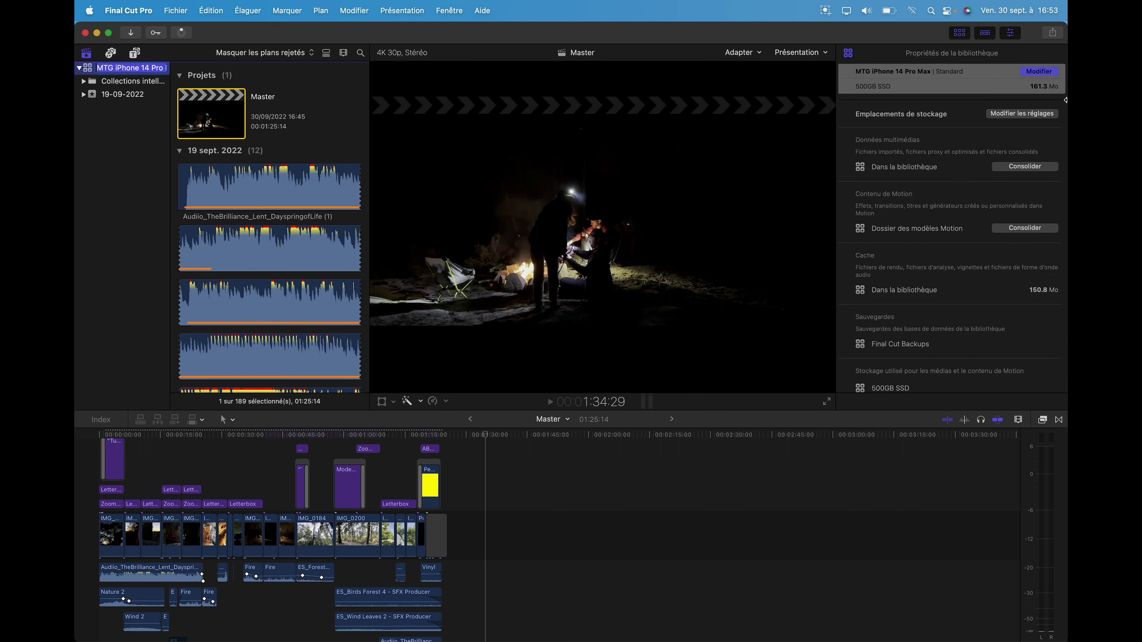
Step: Close the Master project and delete all of the library's generated render files and optimized media
{"action": "left_click", "coordinate": [566, 419]}
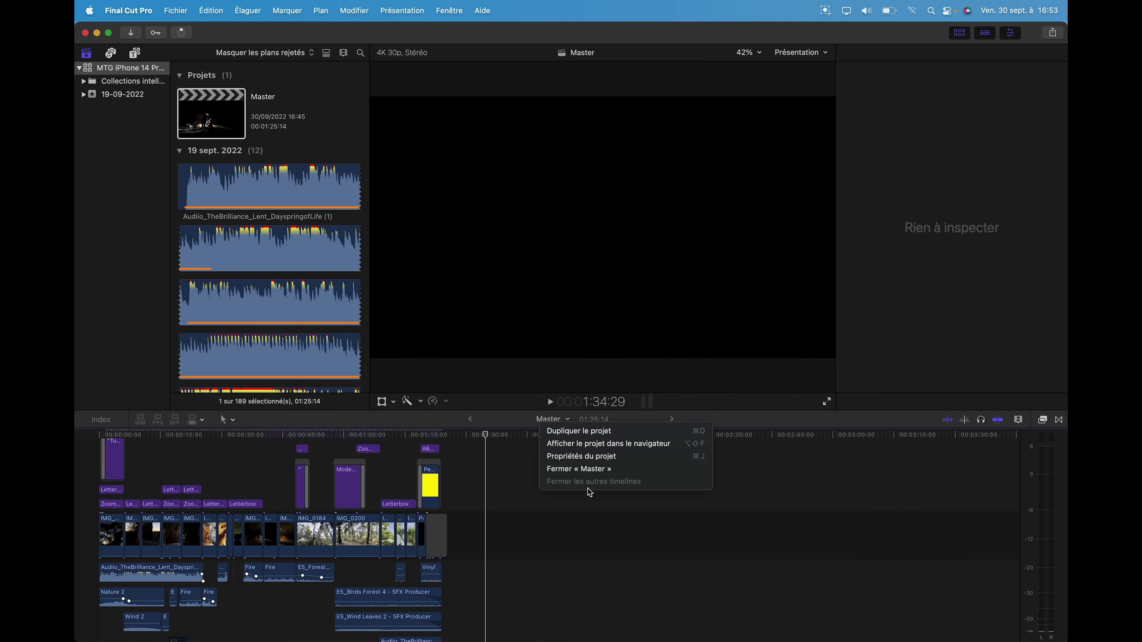
{"action": "left_click", "coordinate": [598, 473]}
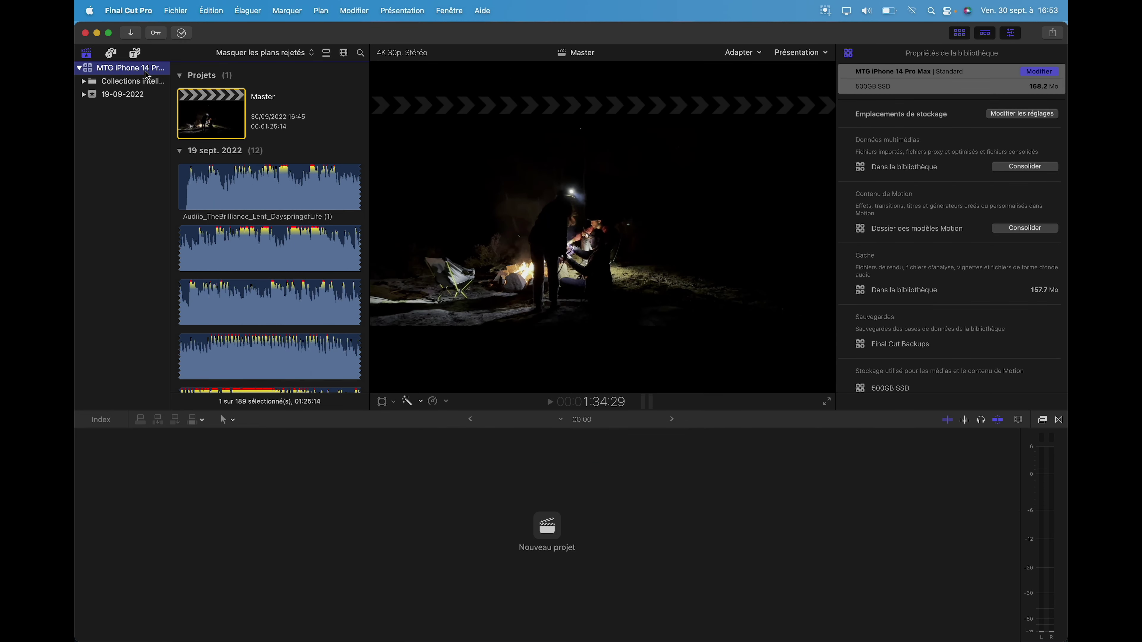
{"action": "left_click", "coordinate": [165, 11]}
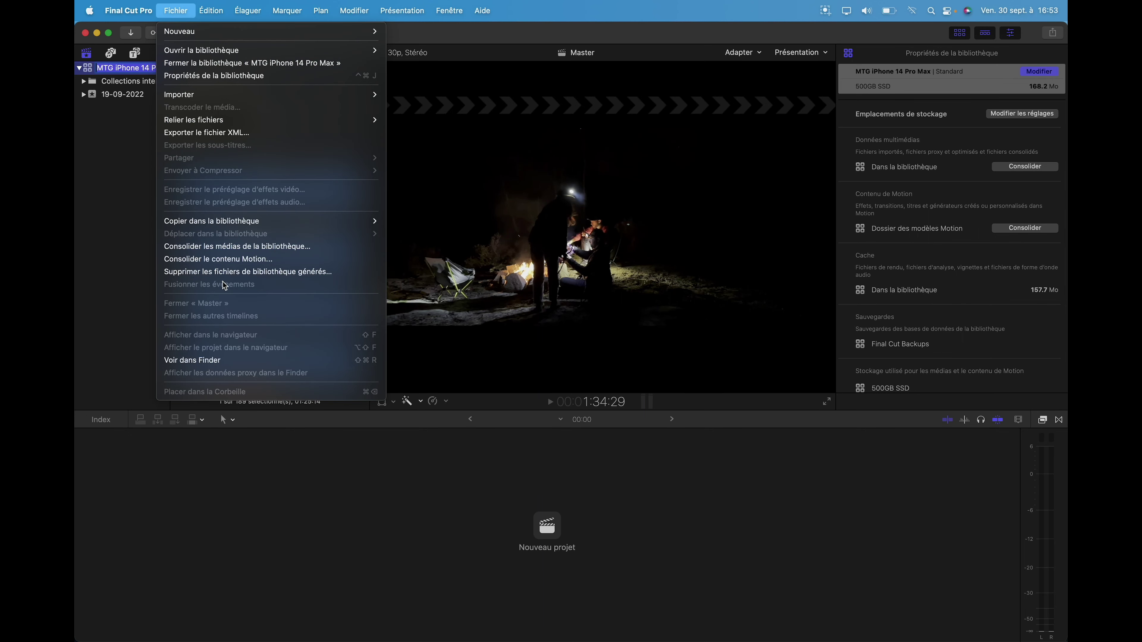
{"action": "left_click", "coordinate": [261, 274]}
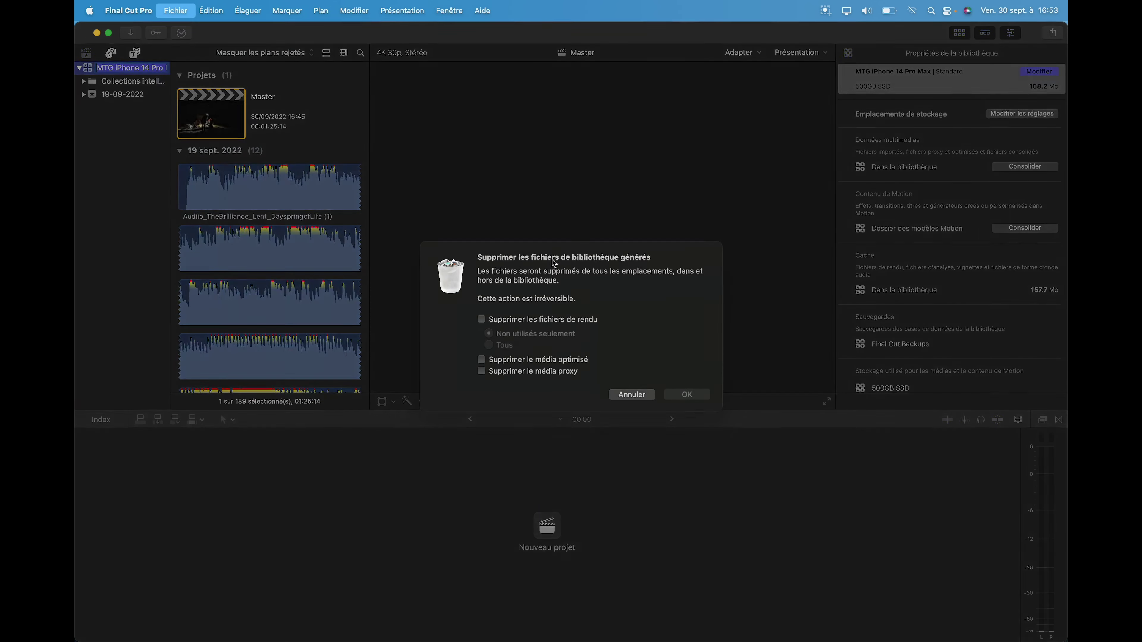
{"action": "left_click", "coordinate": [549, 326]}
{"action": "left_click", "coordinate": [504, 352]}
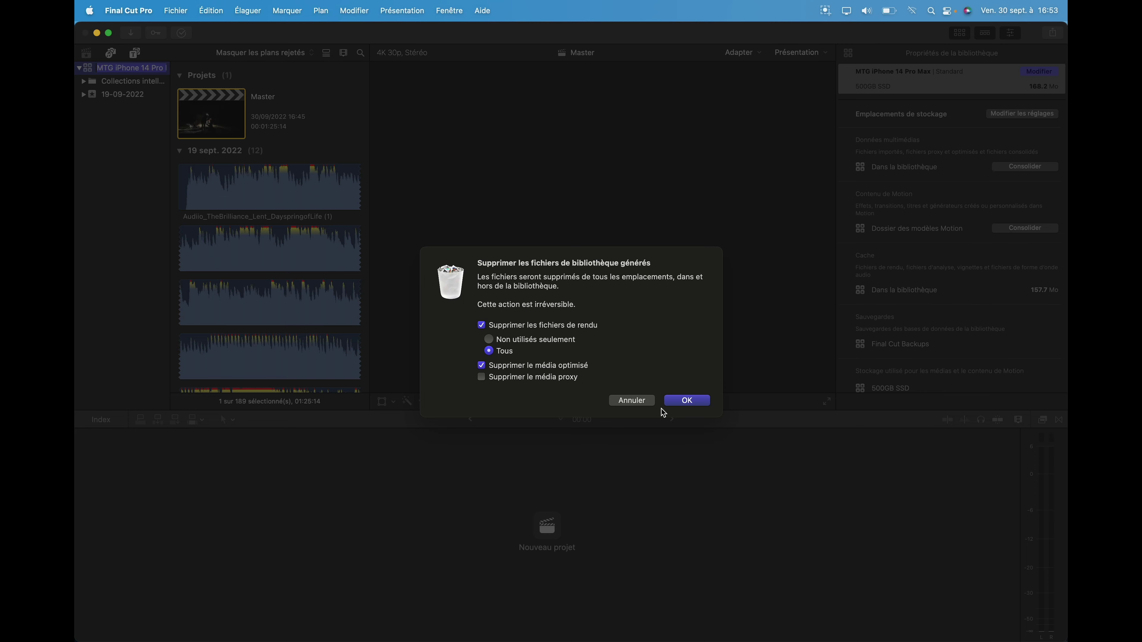
{"action": "left_click", "coordinate": [686, 400]}
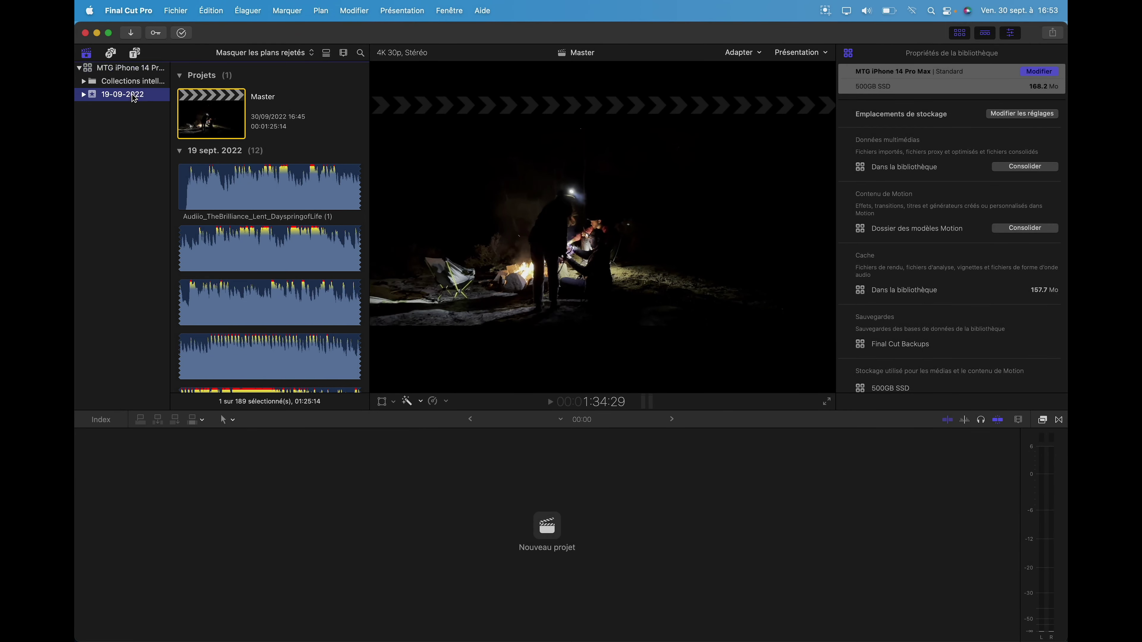